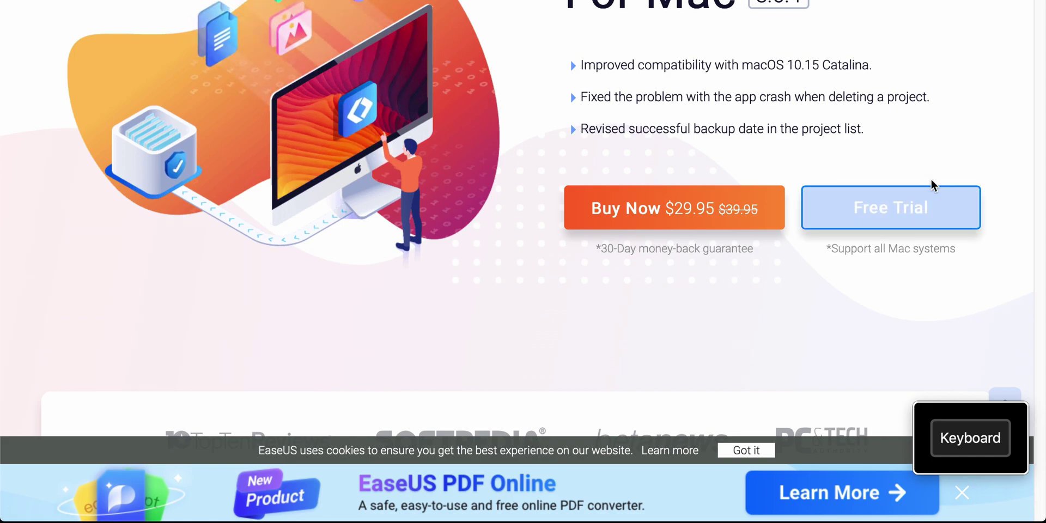
pyautogui.click(836, 198)
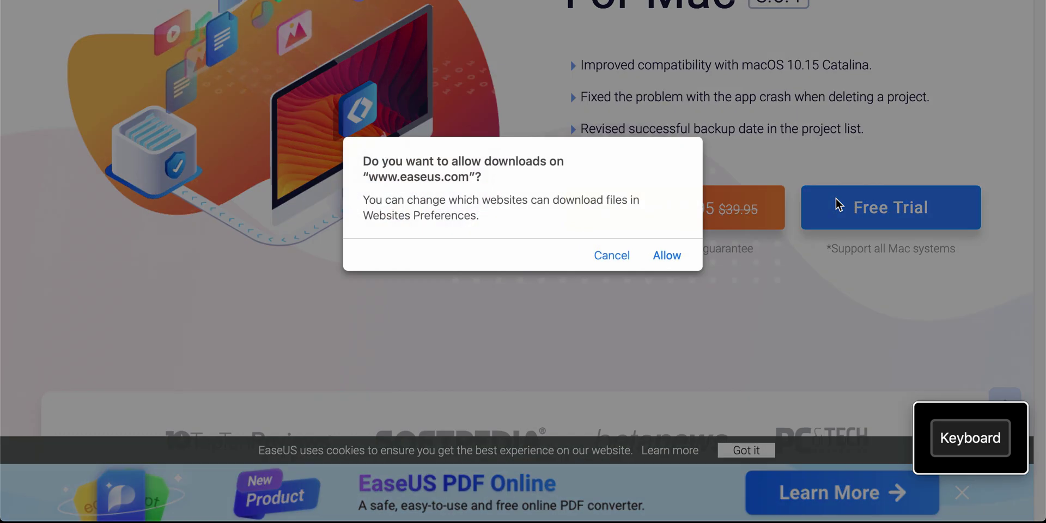
pyautogui.click(667, 256)
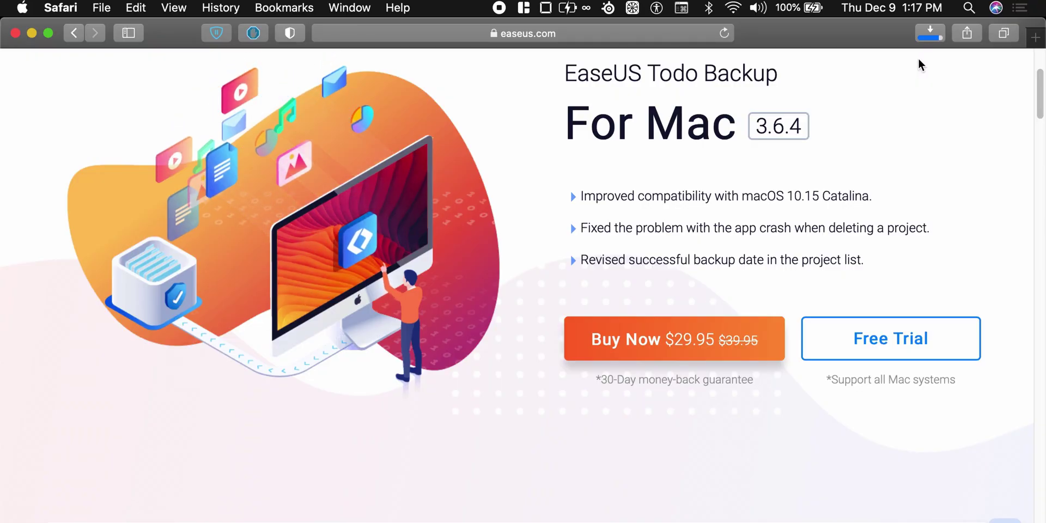
pyautogui.click(929, 33)
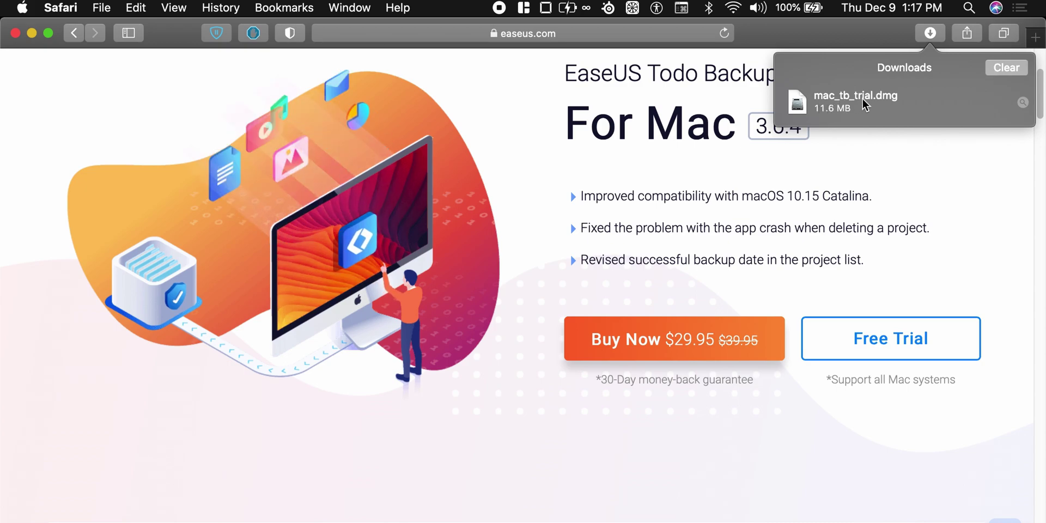
pyautogui.click(905, 102)
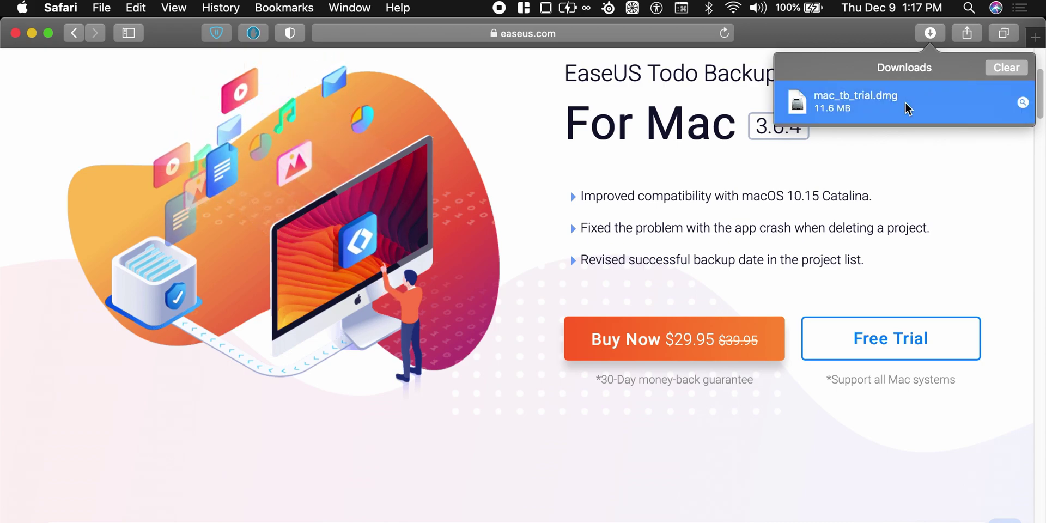
pyautogui.doubleClick(847, 107)
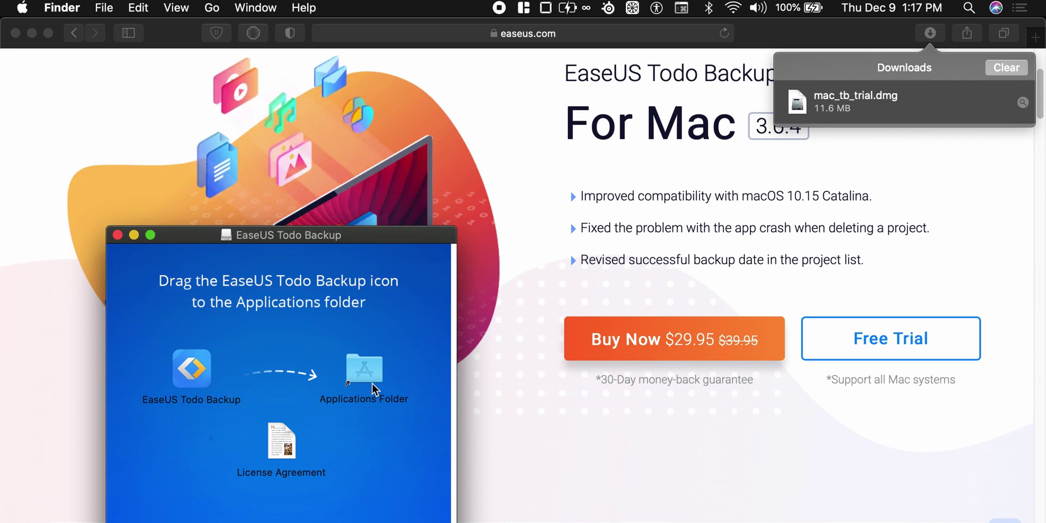
# Step: Install EaseUS Todo Backup by copying it to the Applications folder, and close the installer window
pyautogui.moveTo(192, 366); pyautogui.dragTo(358, 367)
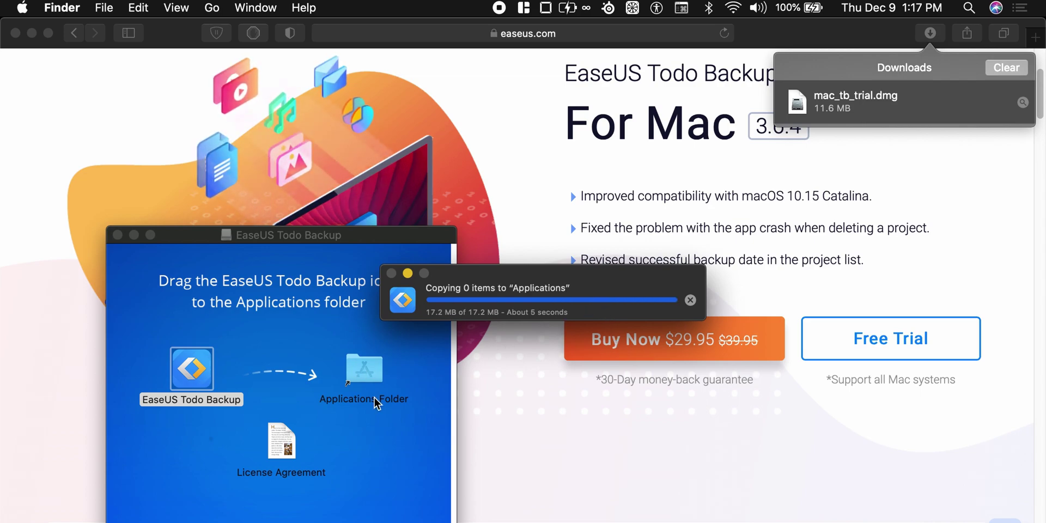
pyautogui.click(135, 237)
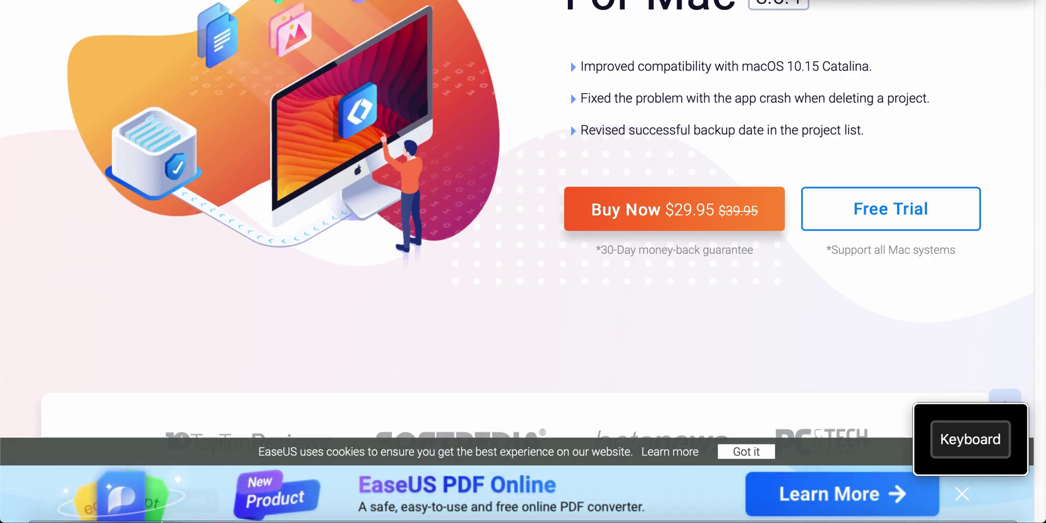
pyautogui.click(51, 493)
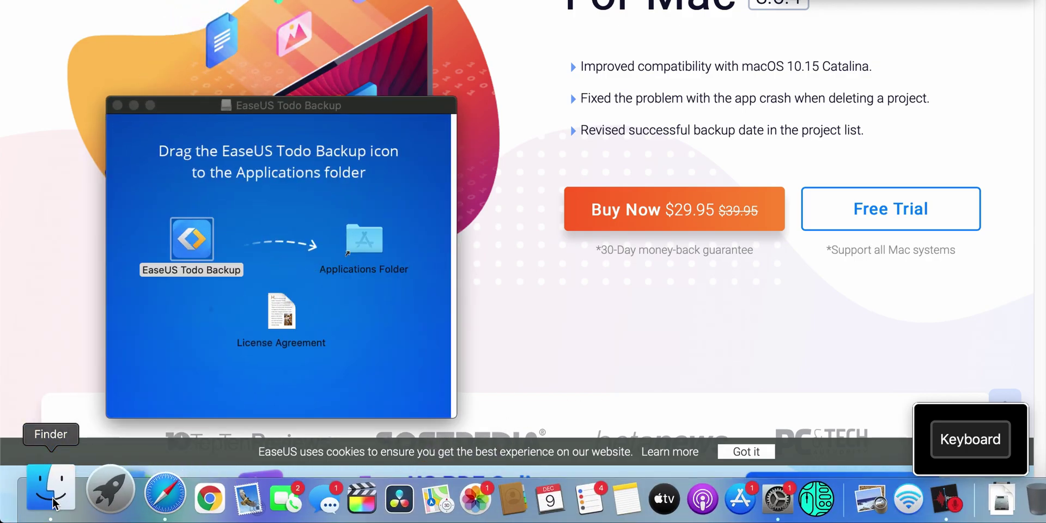
pyautogui.click(117, 105)
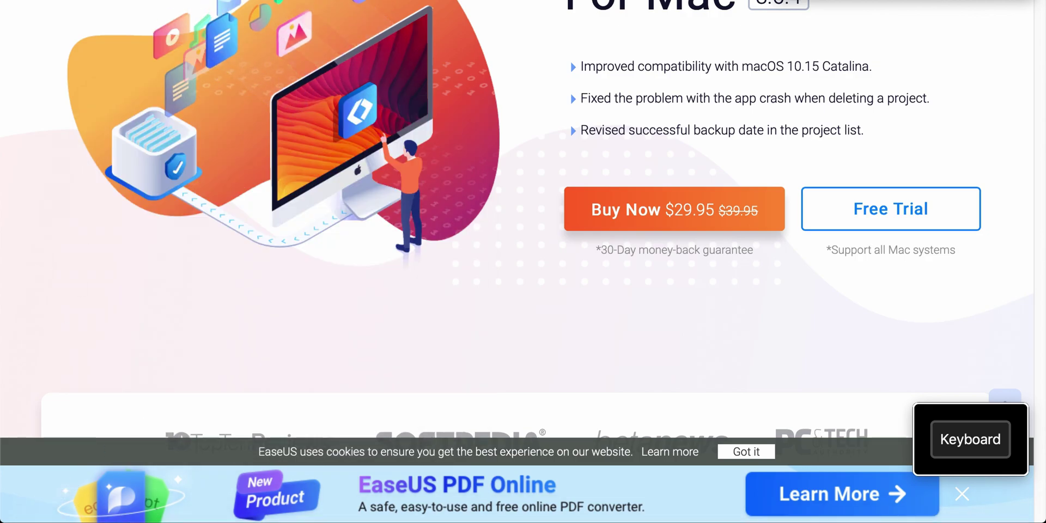
# Step: Open a new Finder window showing the Applications folder
pyautogui.moveTo(243, 498)
pyautogui.rightClick(54, 499)
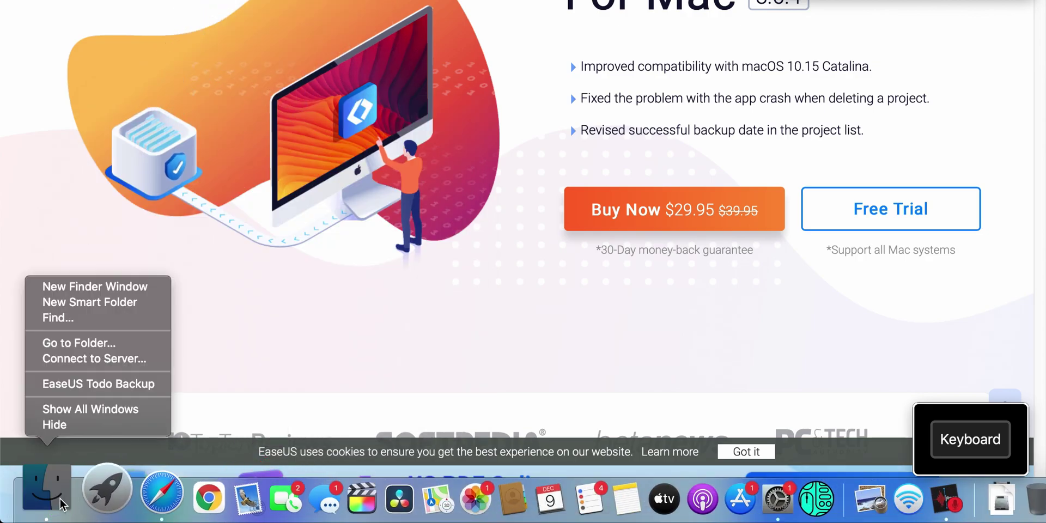
pyautogui.click(86, 287)
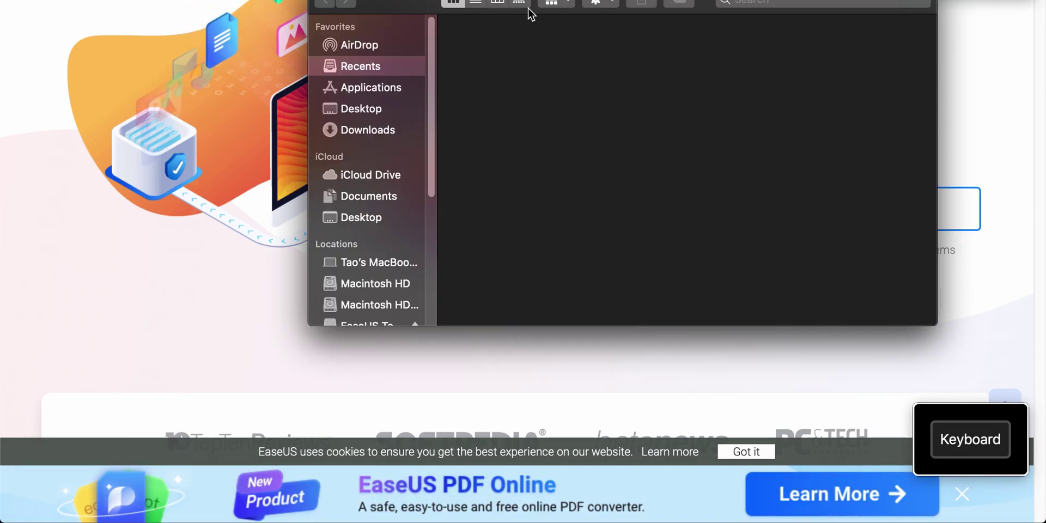
pyautogui.moveTo(531, 14); pyautogui.dragTo(432, 50)
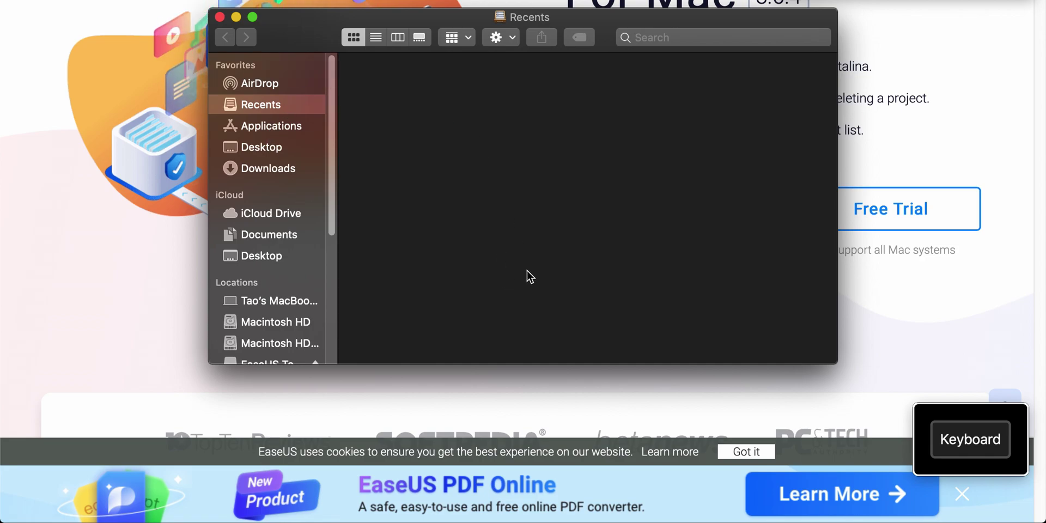
pyautogui.click(275, 127)
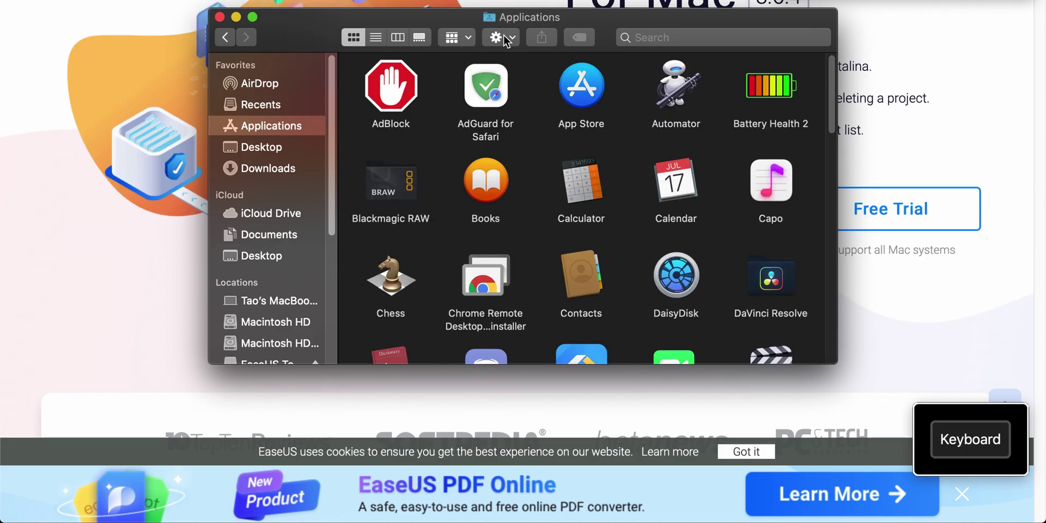
# Step: Locate and select EaseUS Todo Backup among the installed applications
pyautogui.scroll(-3, 651, 216)
pyautogui.scroll(-10, 651, 216)
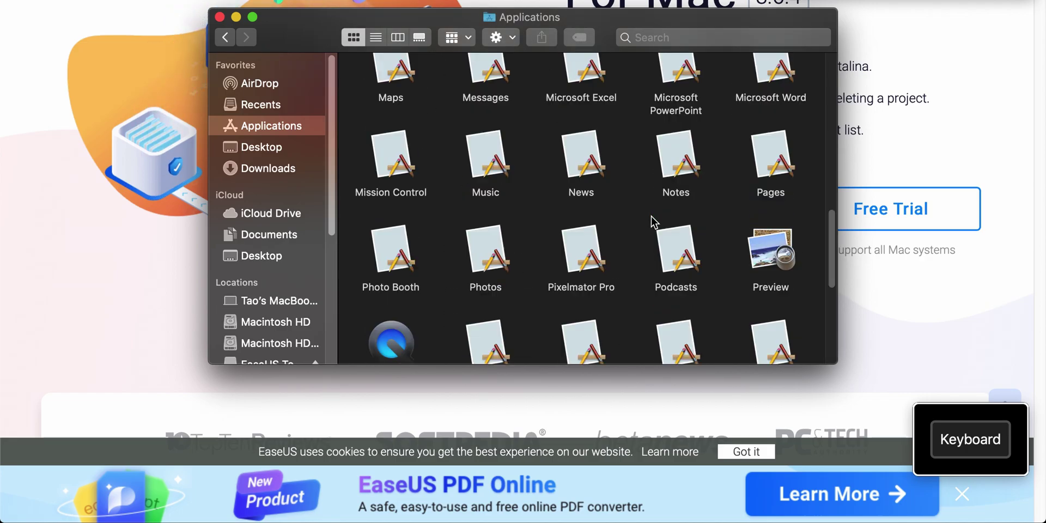
pyautogui.scroll(10, 631, 182)
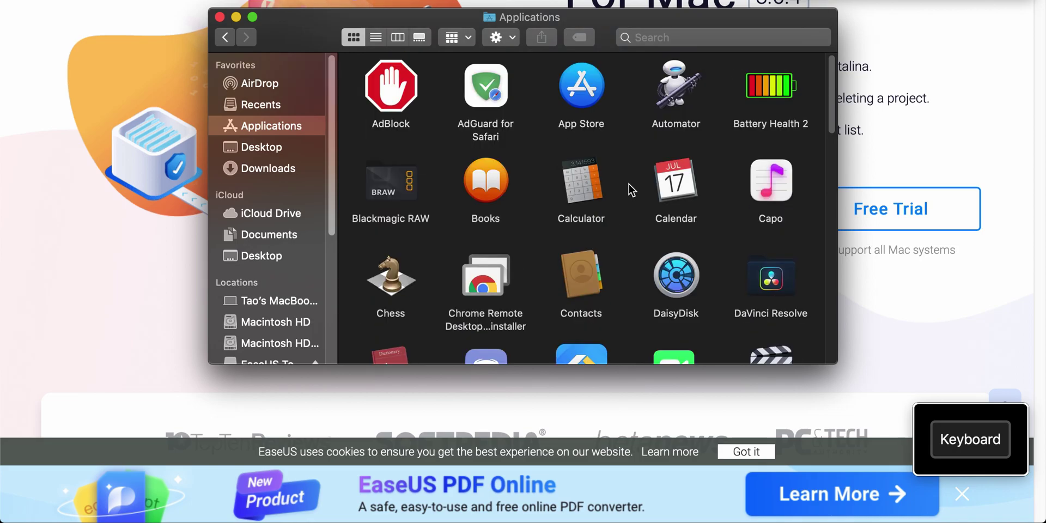
pyautogui.scroll(-2, 626, 185)
pyautogui.scroll(-3, 581, 307)
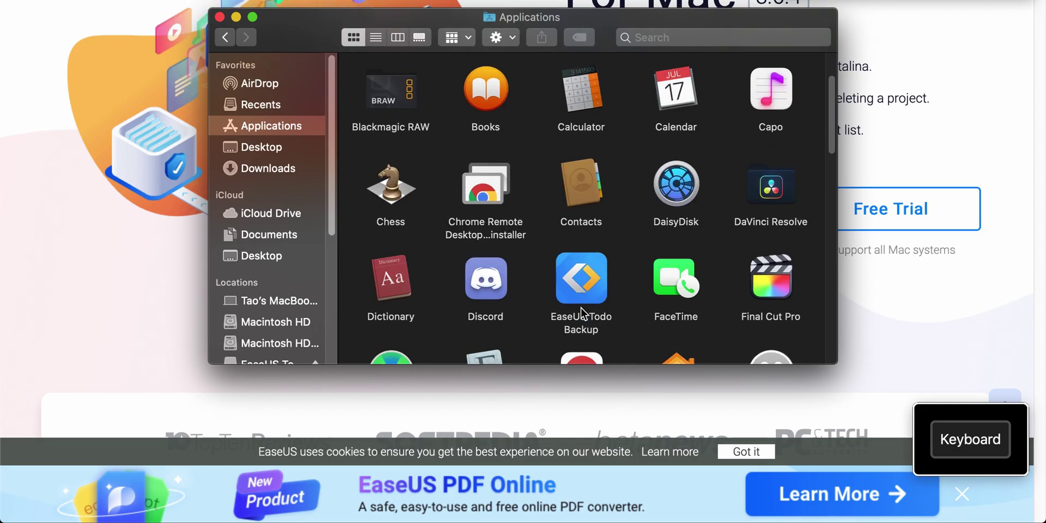
pyautogui.click(581, 196)
pyautogui.moveTo(732, 518)
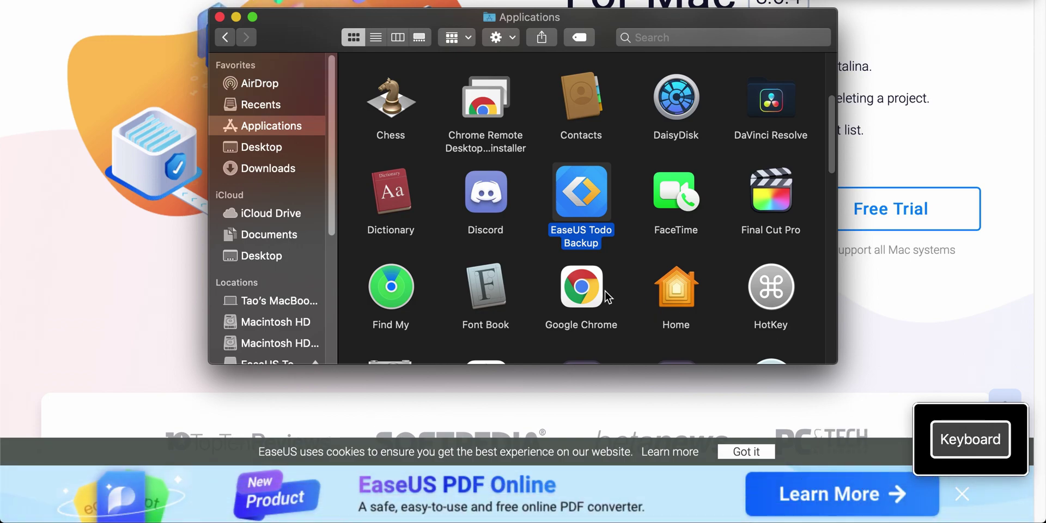
# Step: Search Spotlight for "ease" with the on-screen keyboard and launch EaseUS Todo Backup, approving the downloaded-app warning
pyautogui.click(971, 440)
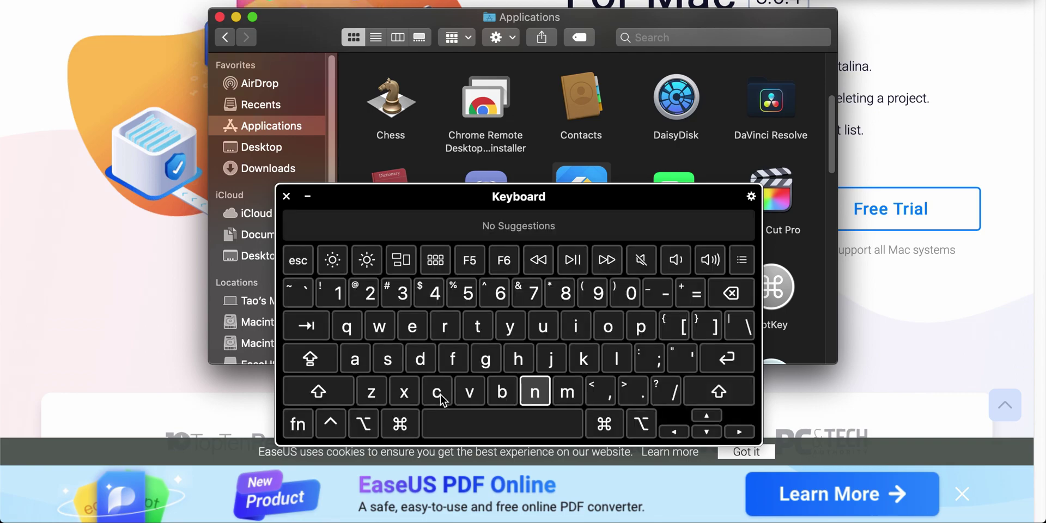
pyautogui.click(500, 425)
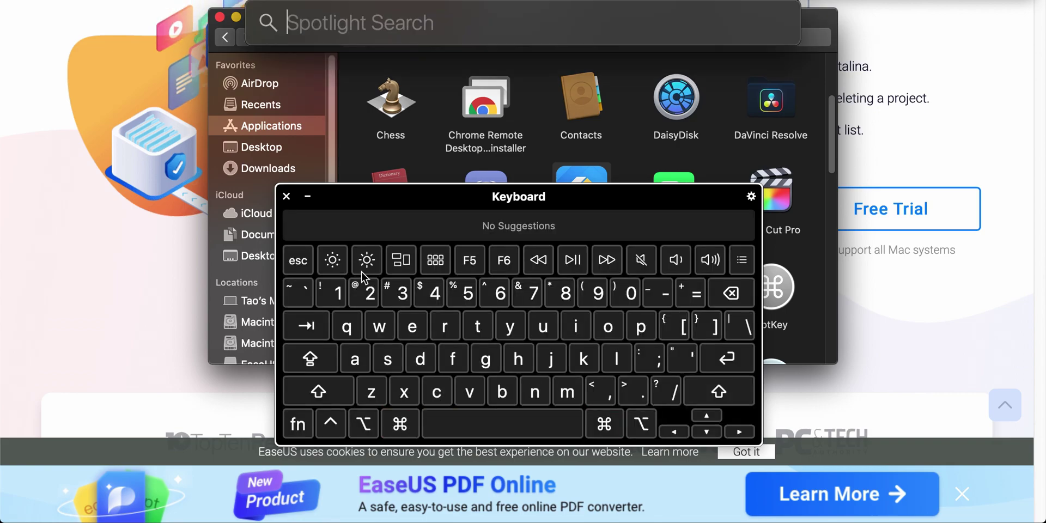
pyautogui.click(421, 329)
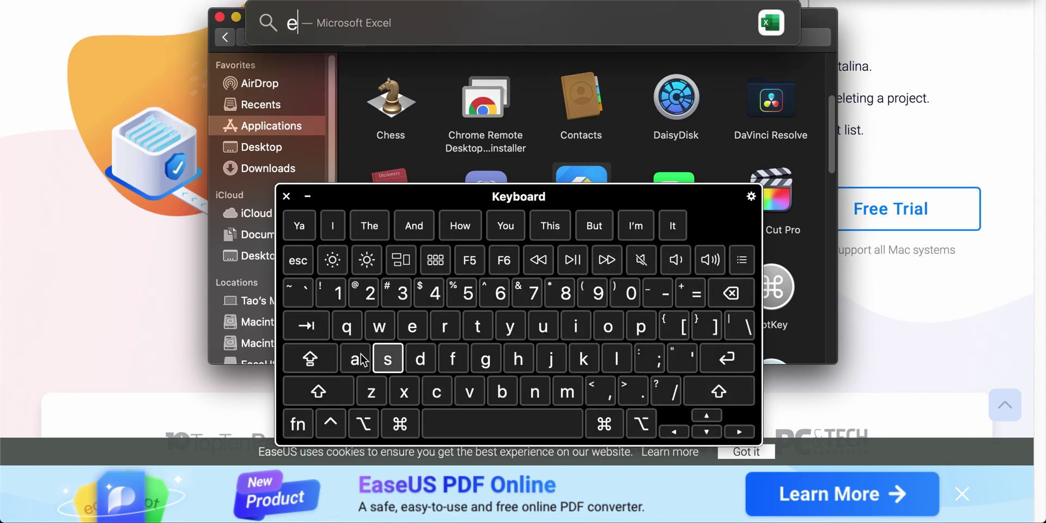
pyautogui.click(388, 360)
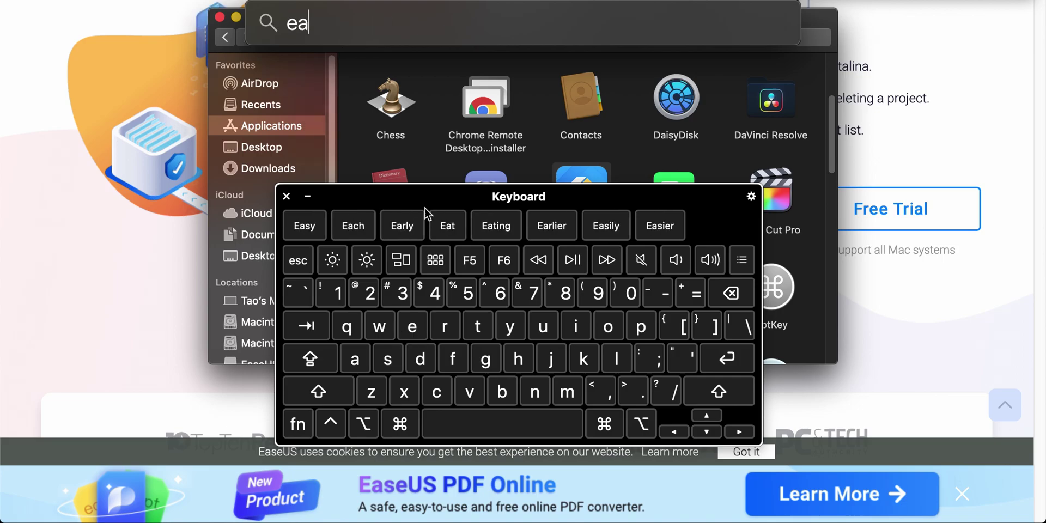
pyautogui.write('e')
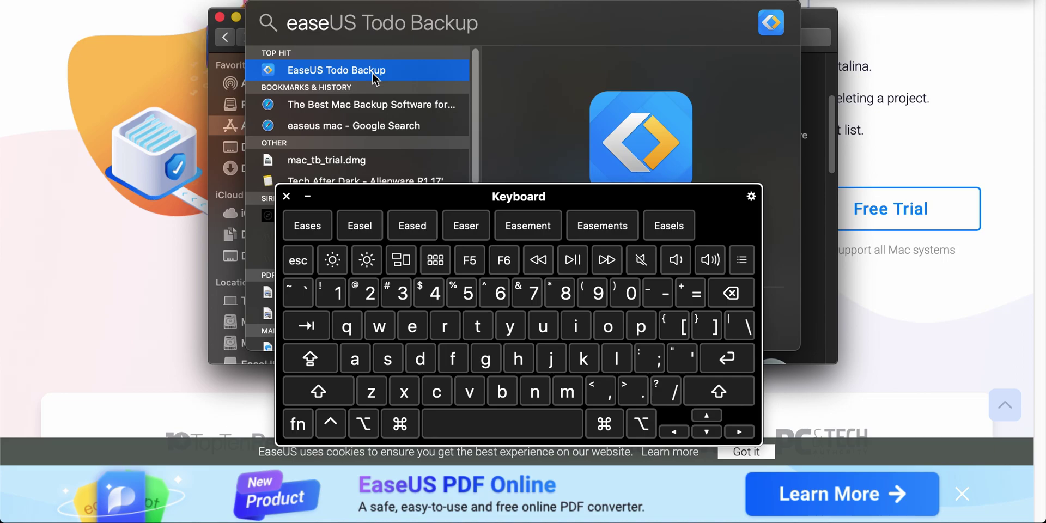
pyautogui.click(373, 73)
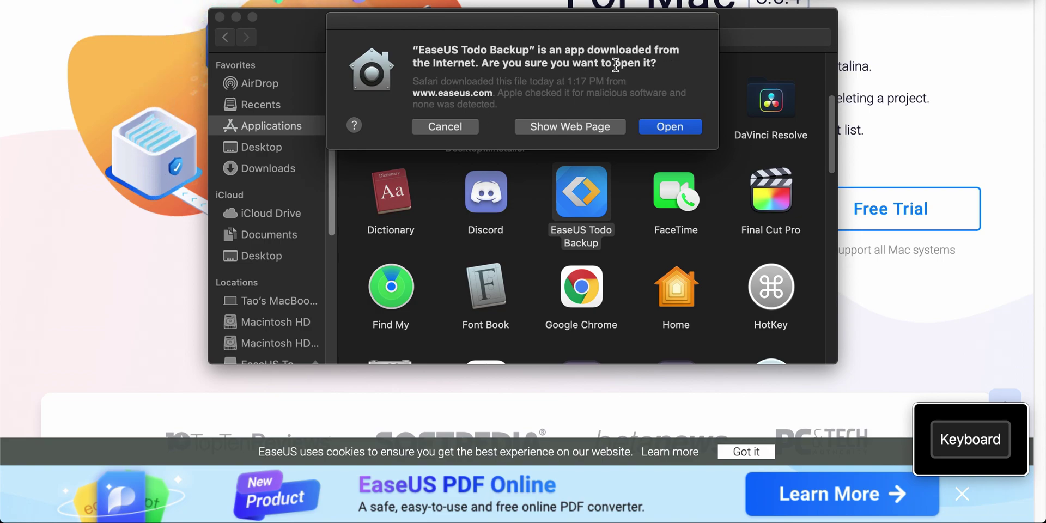
pyautogui.click(669, 126)
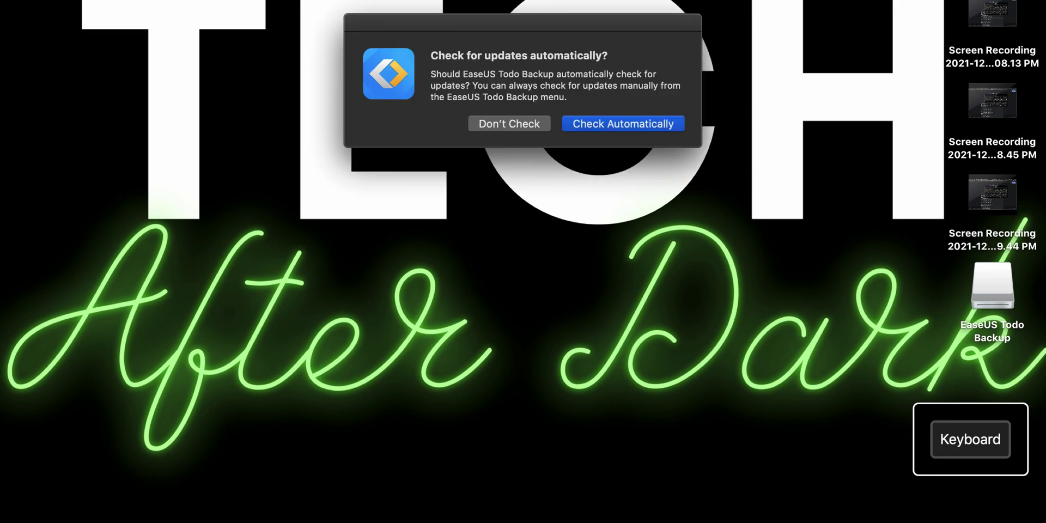
# Step: Decline automatic update checks for EaseUS Todo Backup and continue in evaluation mode
pyautogui.click(503, 127)
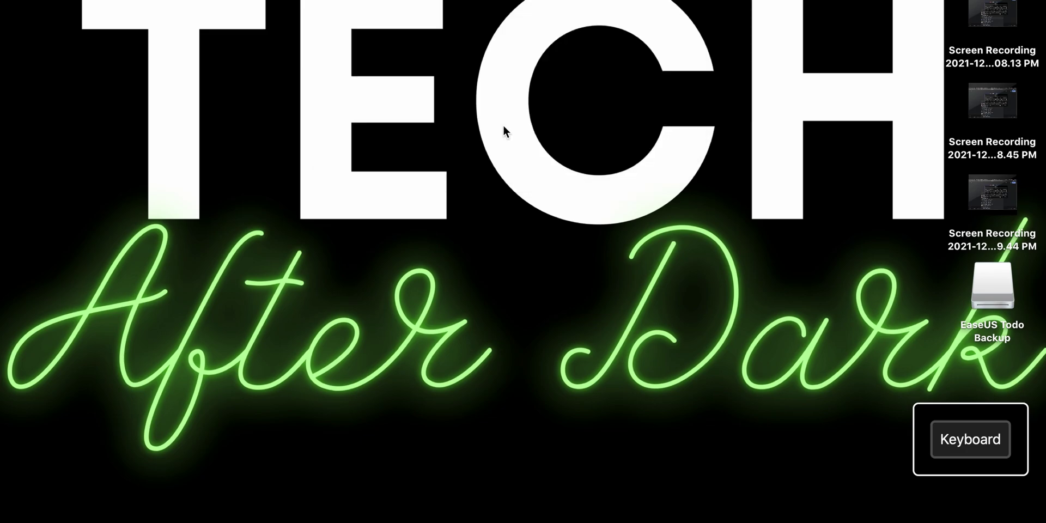
pyautogui.click(902, 499)
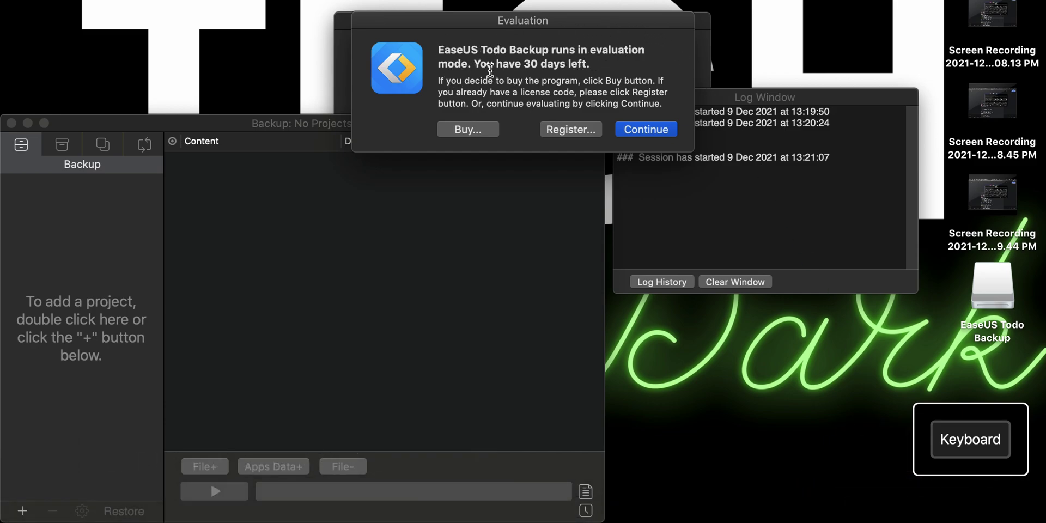
pyautogui.click(652, 130)
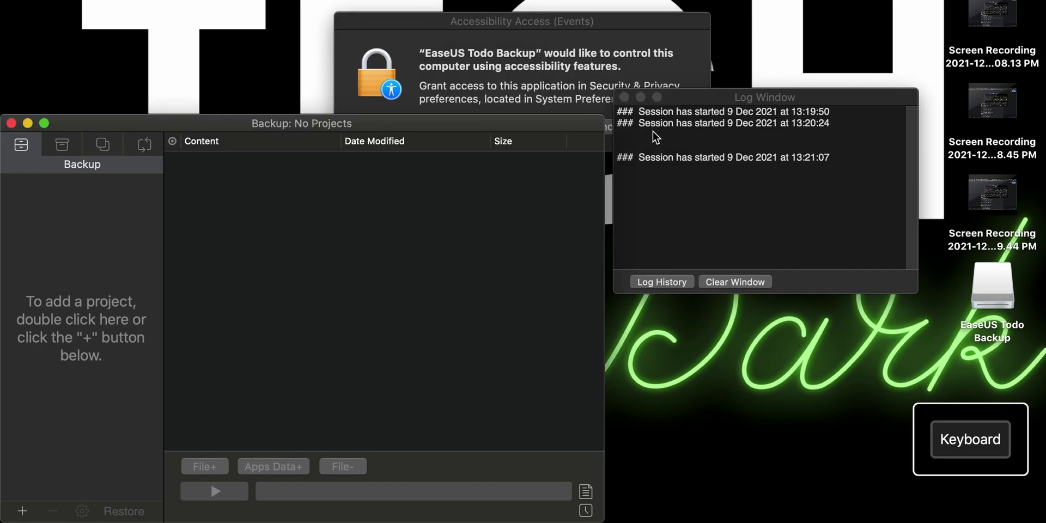
# Step: Open the Accessibility privacy settings from the EaseUS Todo Backup access request and find the app in the list
pyautogui.click(542, 26)
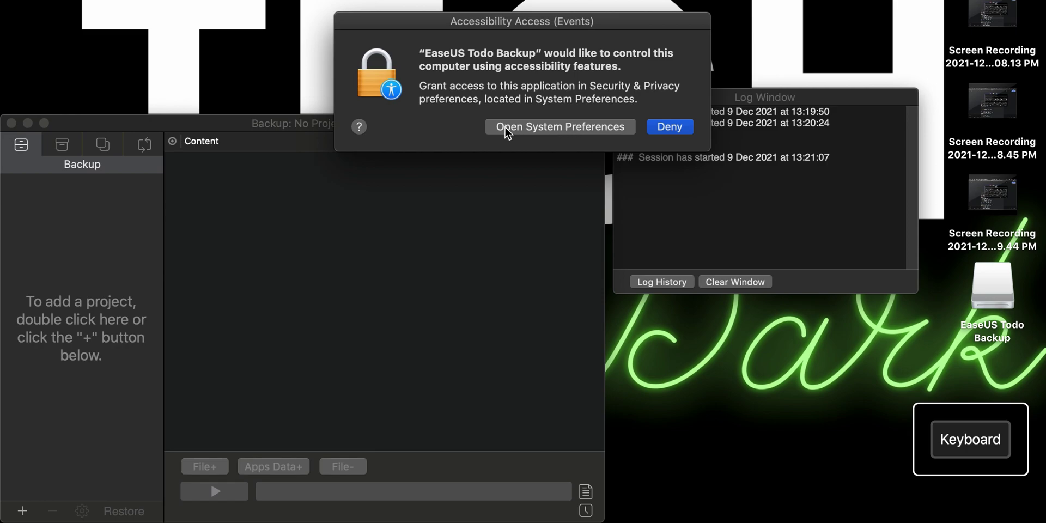
pyautogui.click(565, 129)
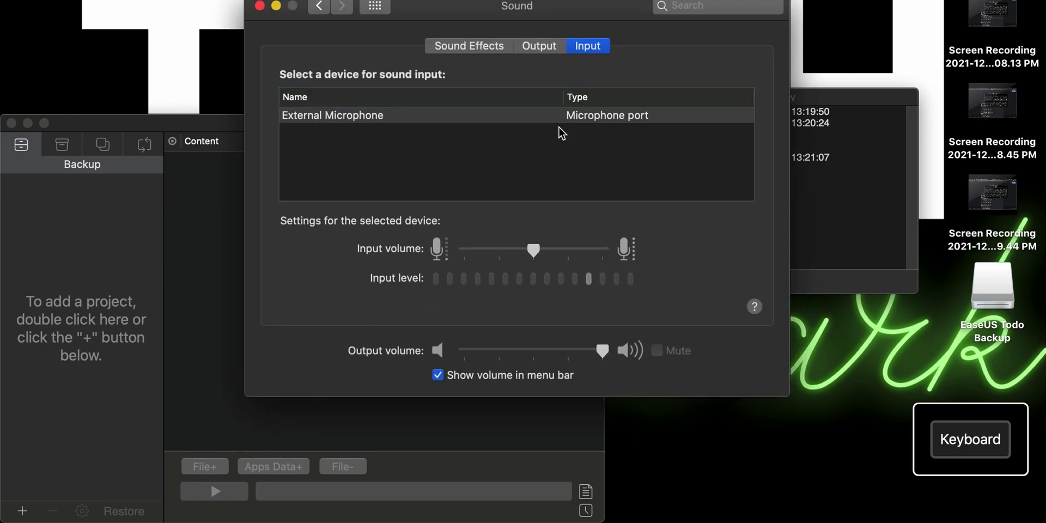
pyautogui.click(319, 7)
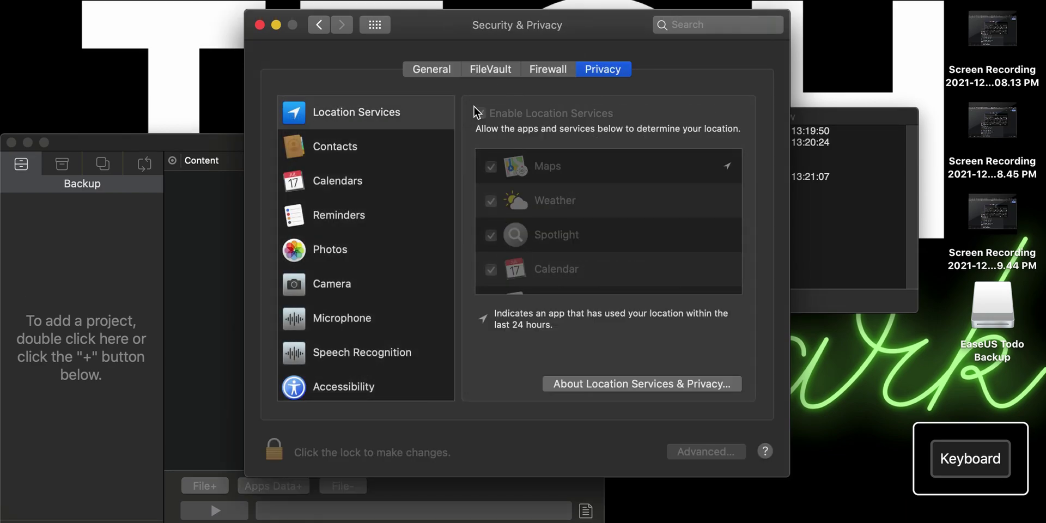
pyautogui.scroll(-2, 635, 219)
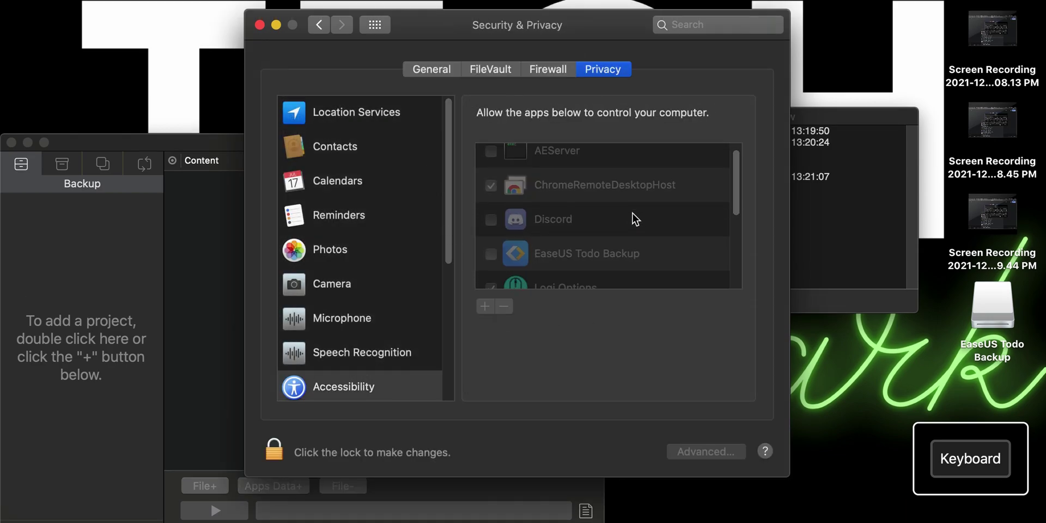
# Step: Unlock the Security & Privacy preferences with the account password, allow EaseUS Todo Backup to control the computer, and lock them again
pyautogui.click(273, 452)
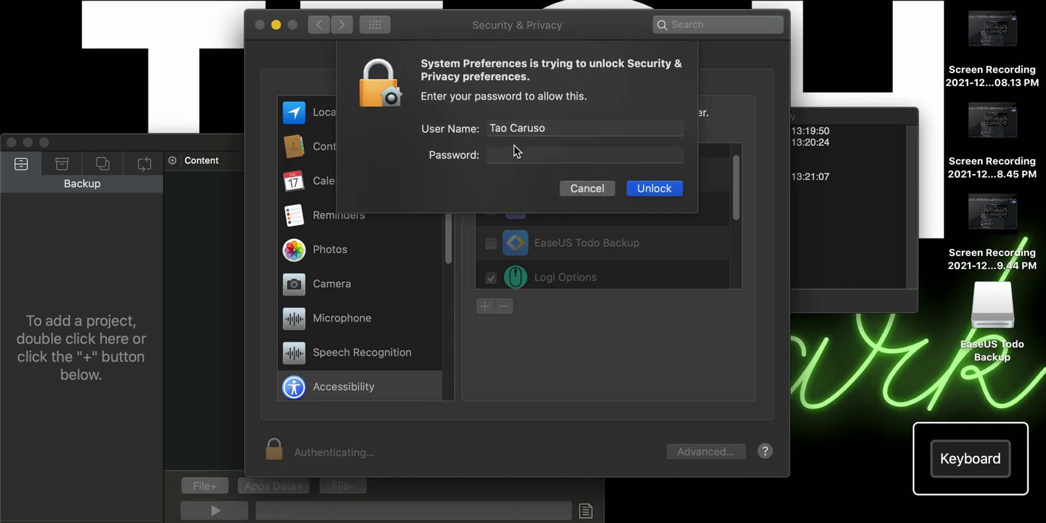
pyautogui.click(672, 191)
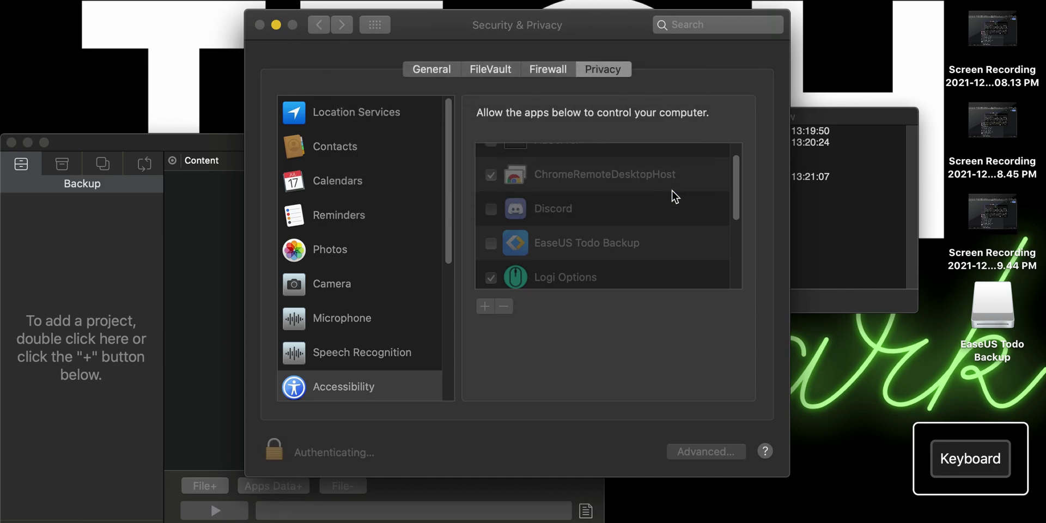
pyautogui.click(491, 245)
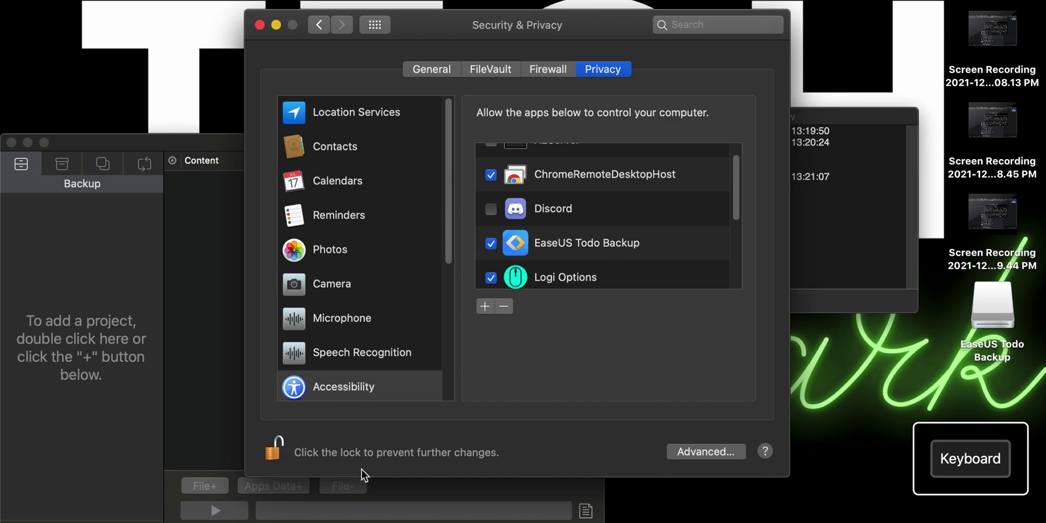
pyautogui.click(277, 444)
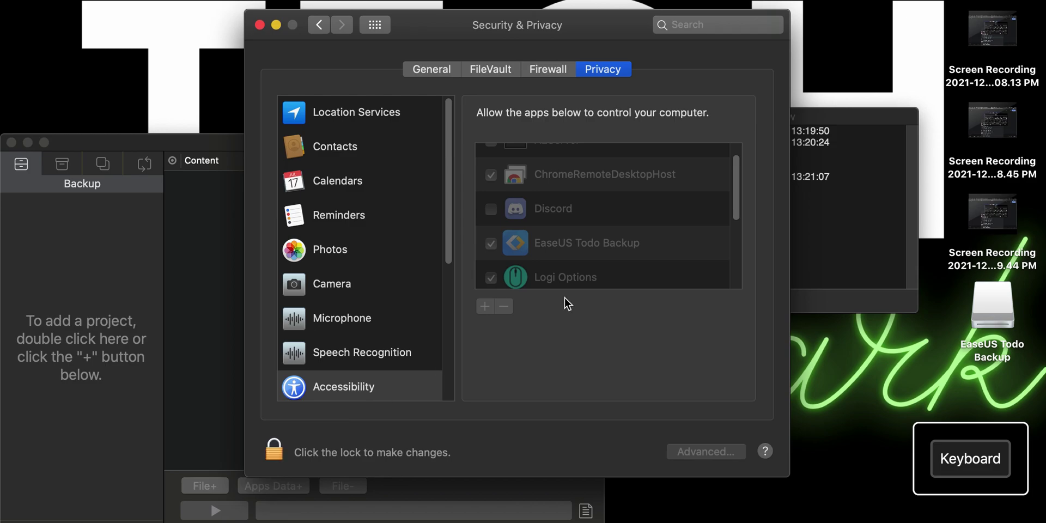
# Step: Close the Security & Privacy preferences and arrange the Backup window and the Log Window side by side
pyautogui.click(260, 25)
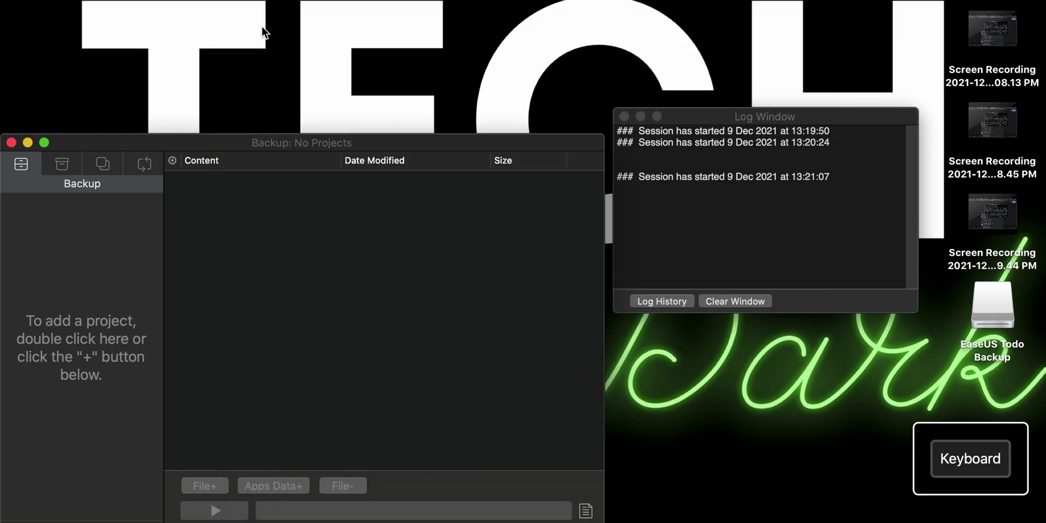
pyautogui.moveTo(375, 144); pyautogui.dragTo(498, 30)
pyautogui.moveTo(761, 121); pyautogui.dragTo(846, 109)
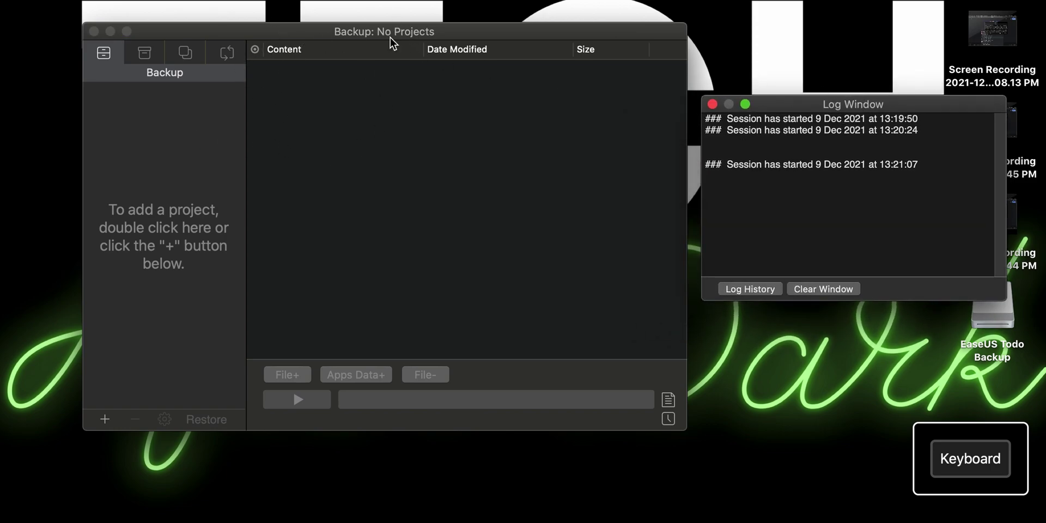
# Step: Switch to the Clone mode and postpone the decision to use 870 EVO 1TB for Time Machine
pyautogui.click(184, 55)
pyautogui.click(186, 54)
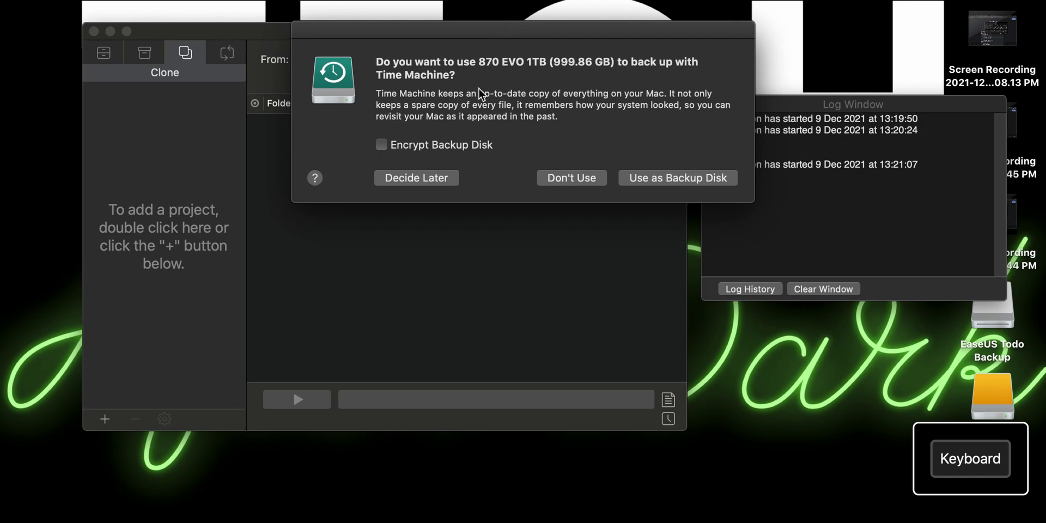
pyautogui.click(417, 179)
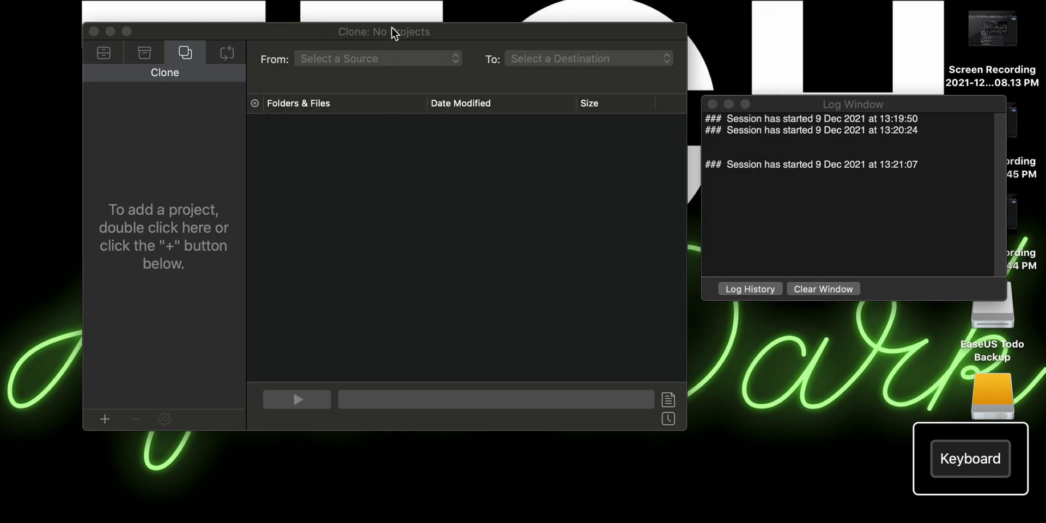
pyautogui.moveTo(384, 37); pyautogui.dragTo(393, 35)
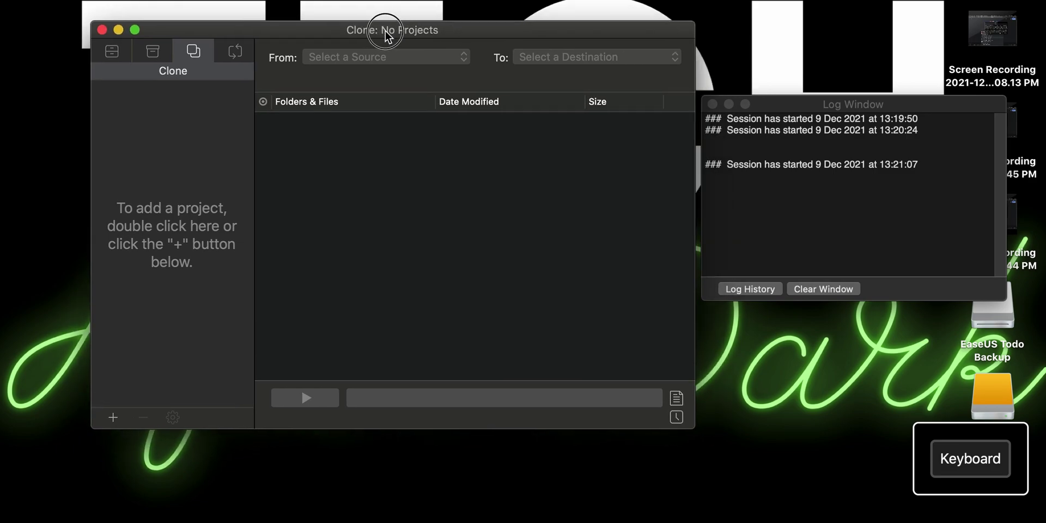
# Step: Create a clone project named Untitled and accept its default settings without a schedule
pyautogui.click(115, 418)
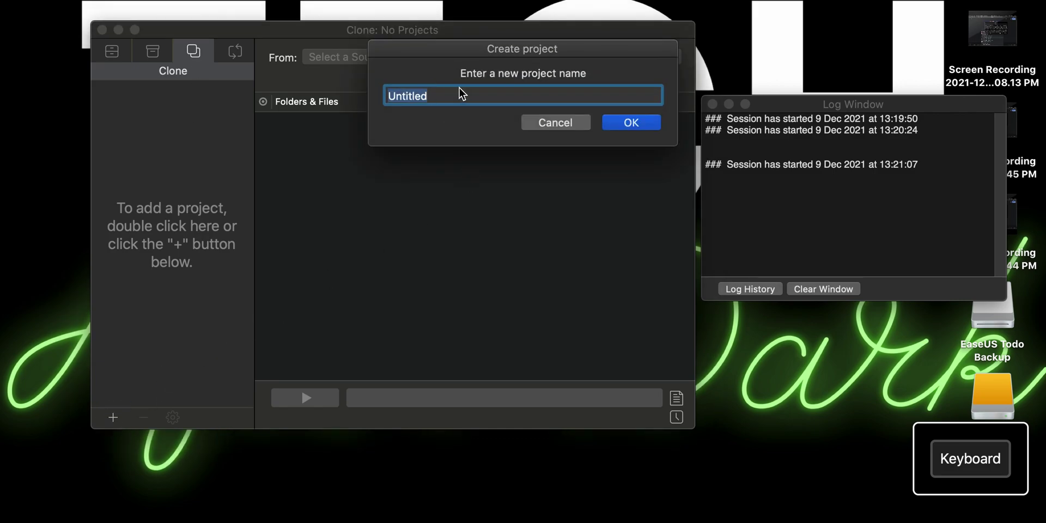
pyautogui.click(632, 123)
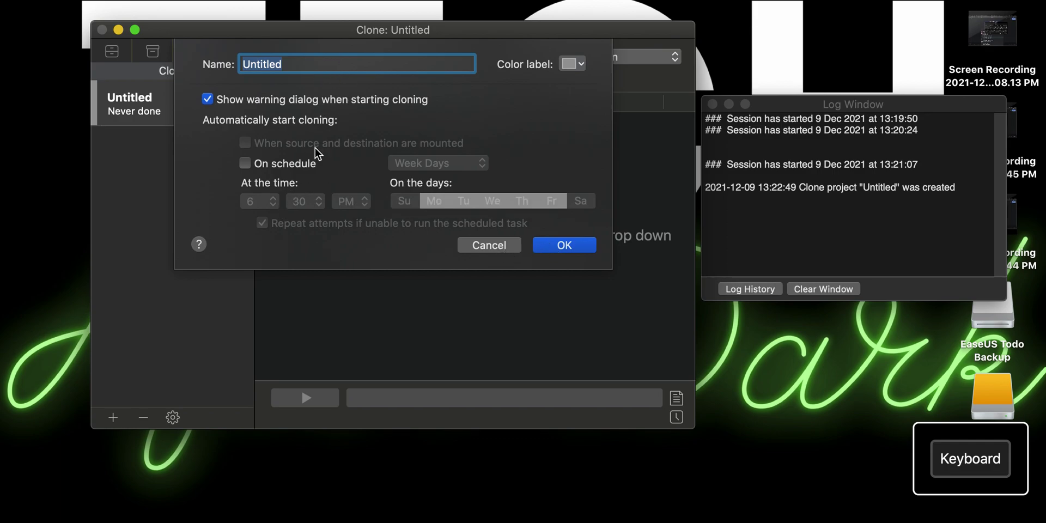
pyautogui.click(568, 247)
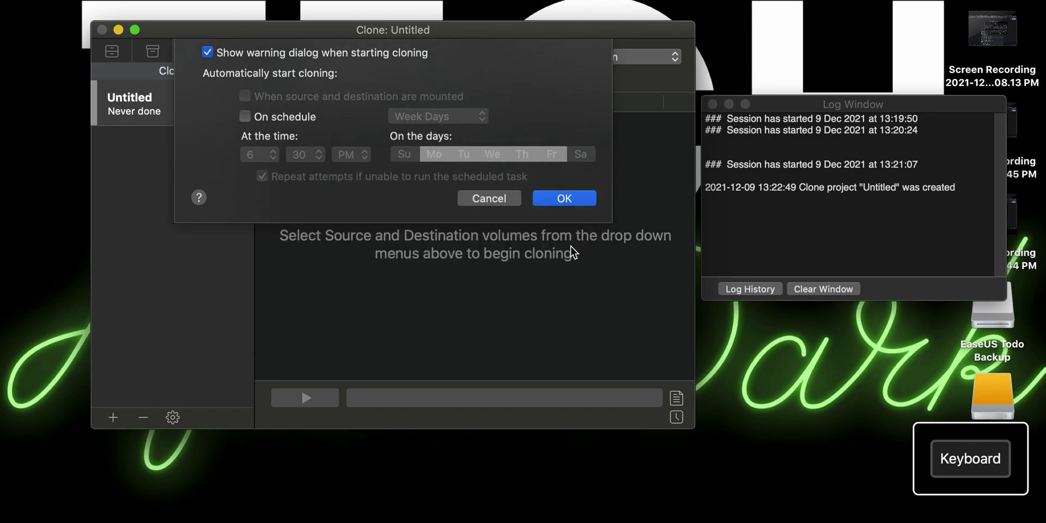
# Step: Set Macintosh HD as the clone source and 870 EVO 1TB as the destination, allowing access to the removable volume
pyautogui.click(354, 57)
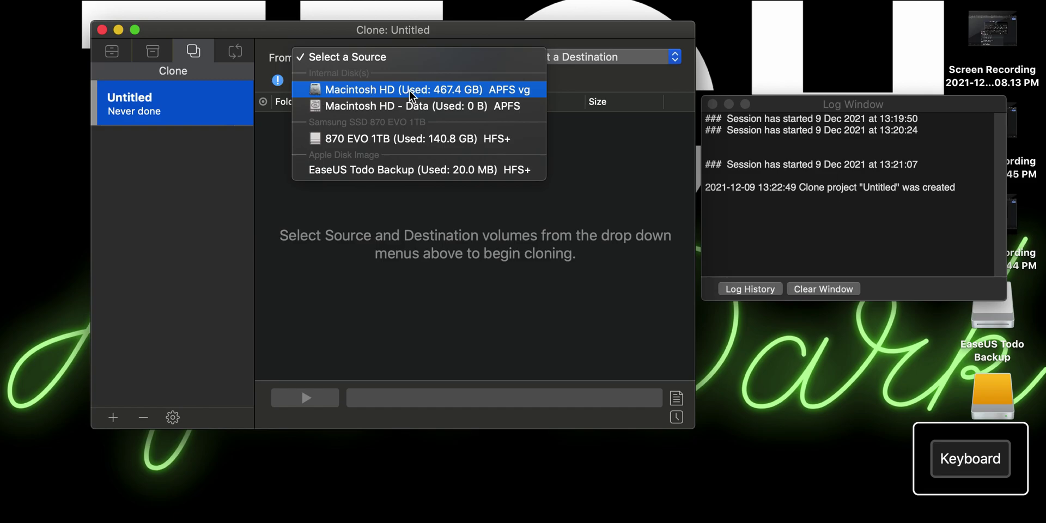
pyautogui.click(448, 90)
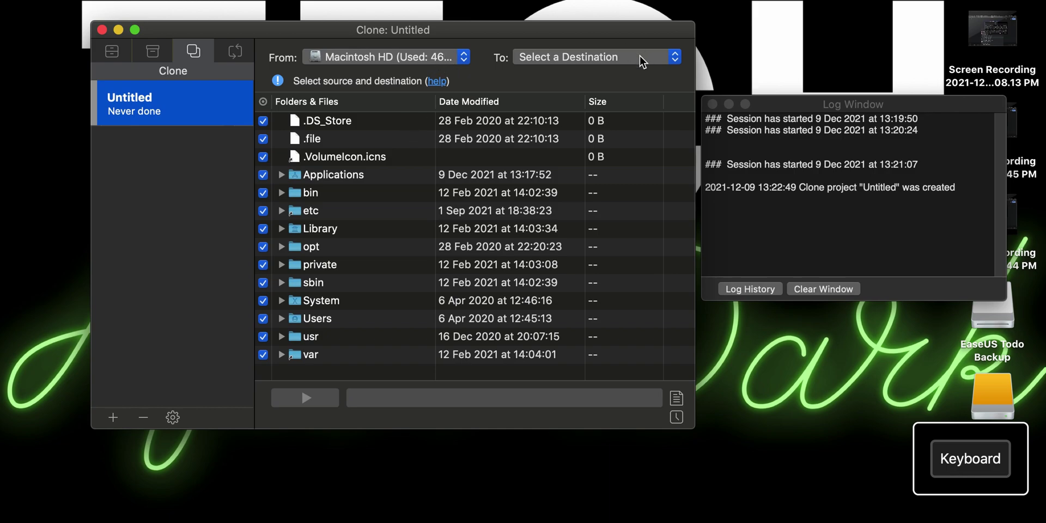
pyautogui.click(608, 57)
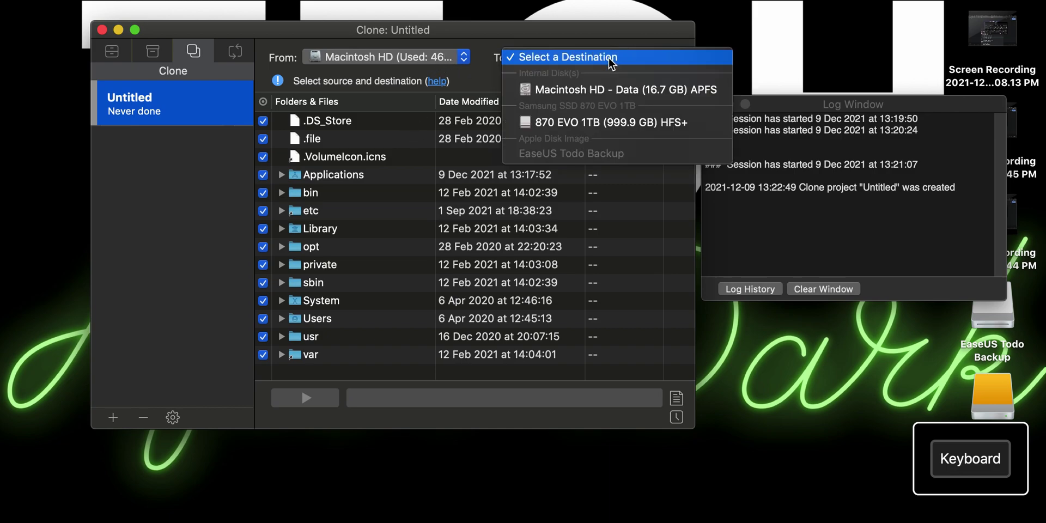
pyautogui.click(569, 123)
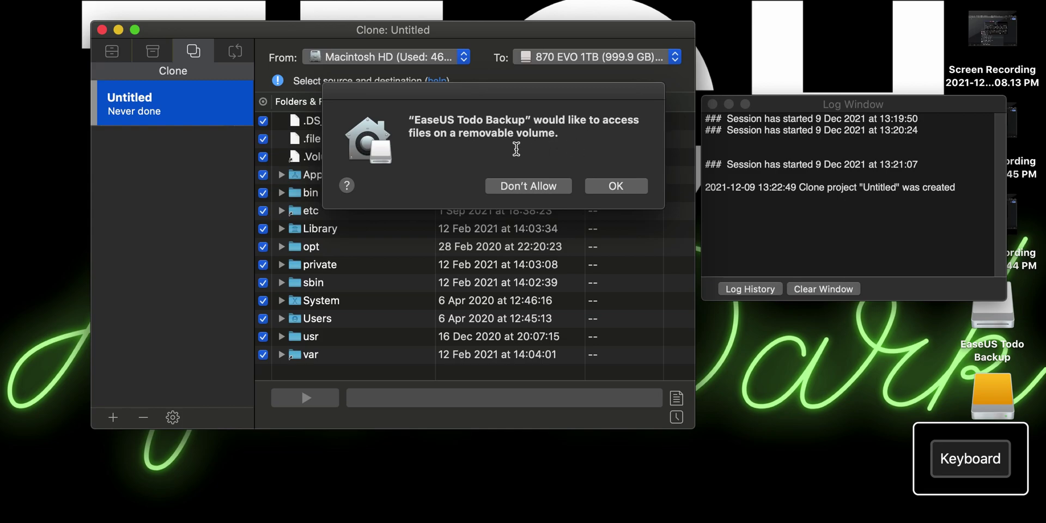
pyautogui.click(613, 188)
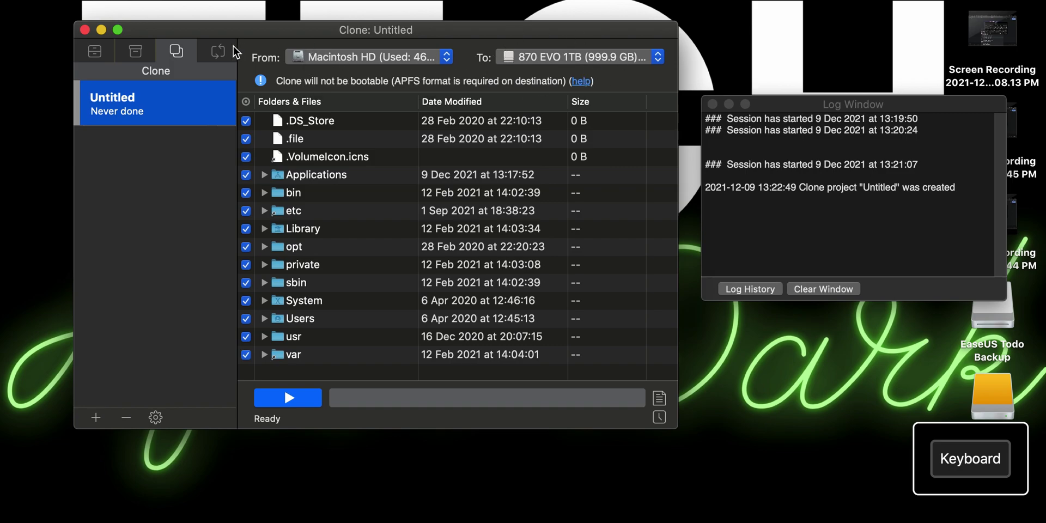
# Step: Close the Clone window and eject the 870 EVO 1TB drive from the desktop
pyautogui.click(85, 30)
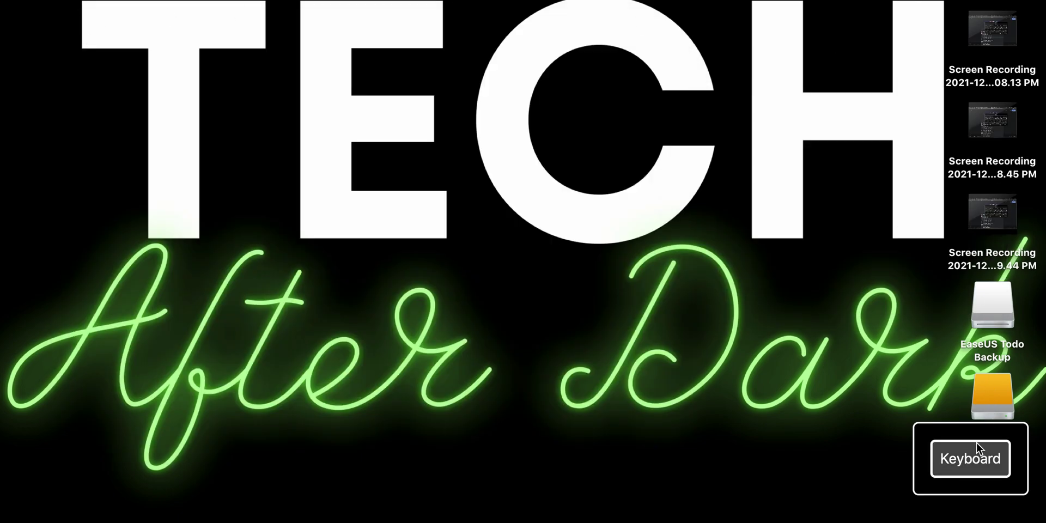
pyautogui.rightClick(989, 404)
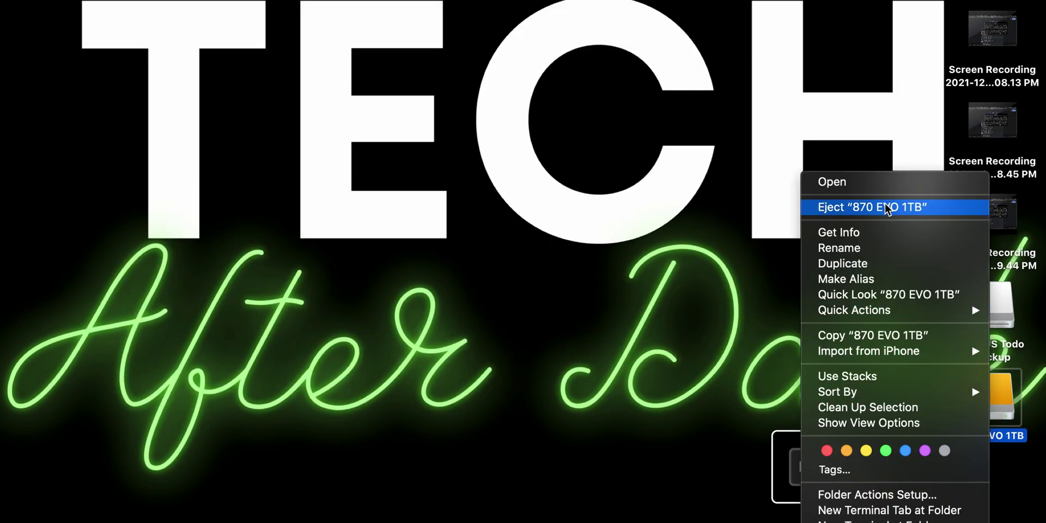
pyautogui.click(875, 208)
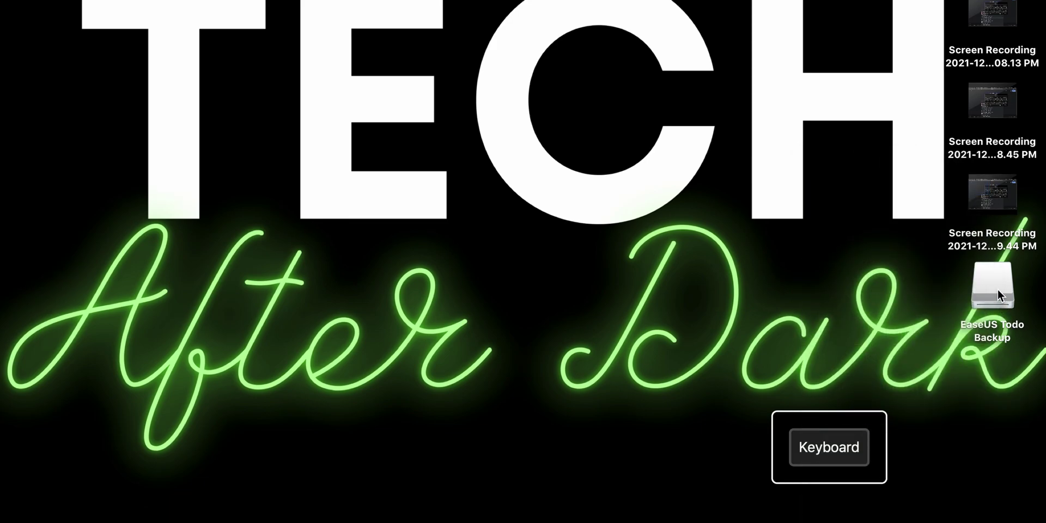
# Step: Move EaseUS Todo Backup from the Applications folder to the Trash
pyautogui.moveTo(440, 520)
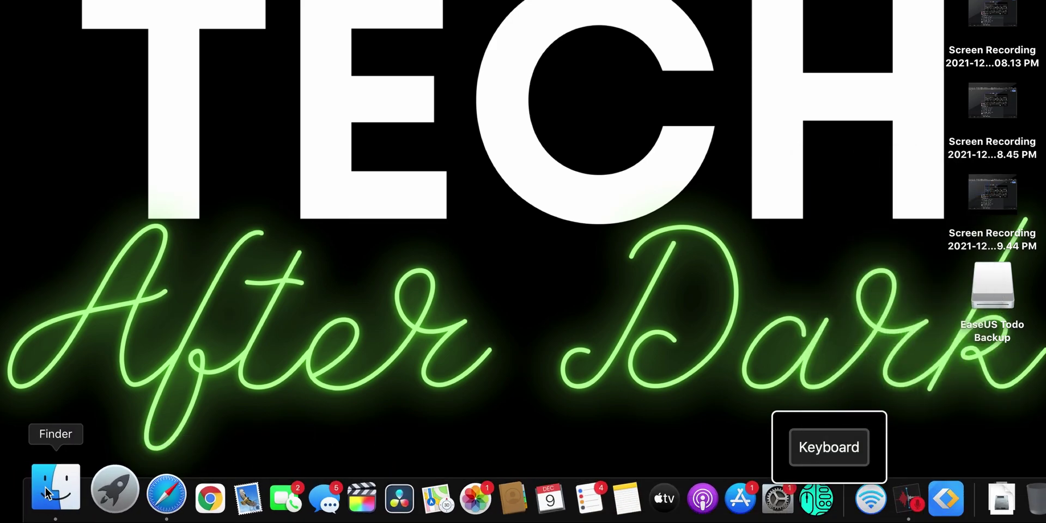
pyautogui.click(52, 478)
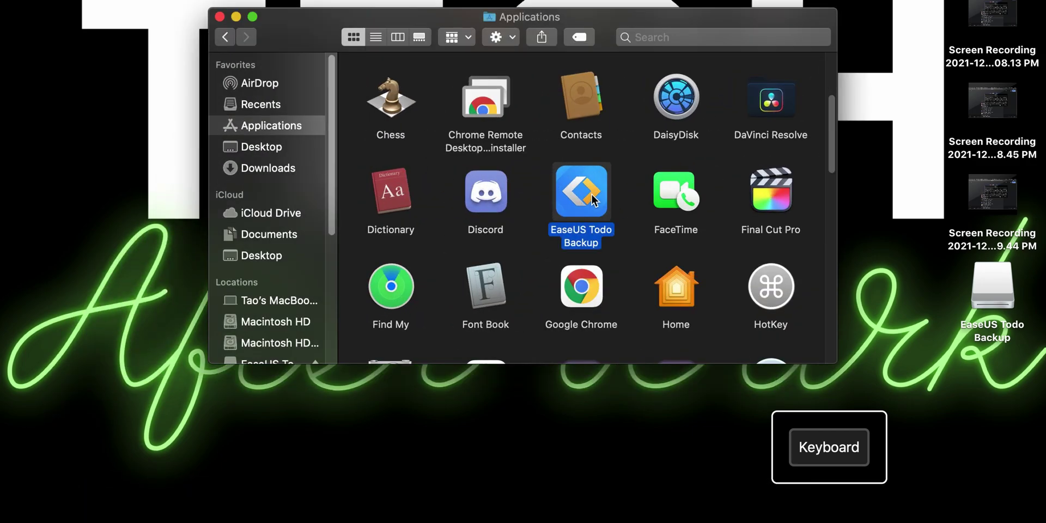
pyautogui.moveTo(592, 195); pyautogui.dragTo(1002, 504)
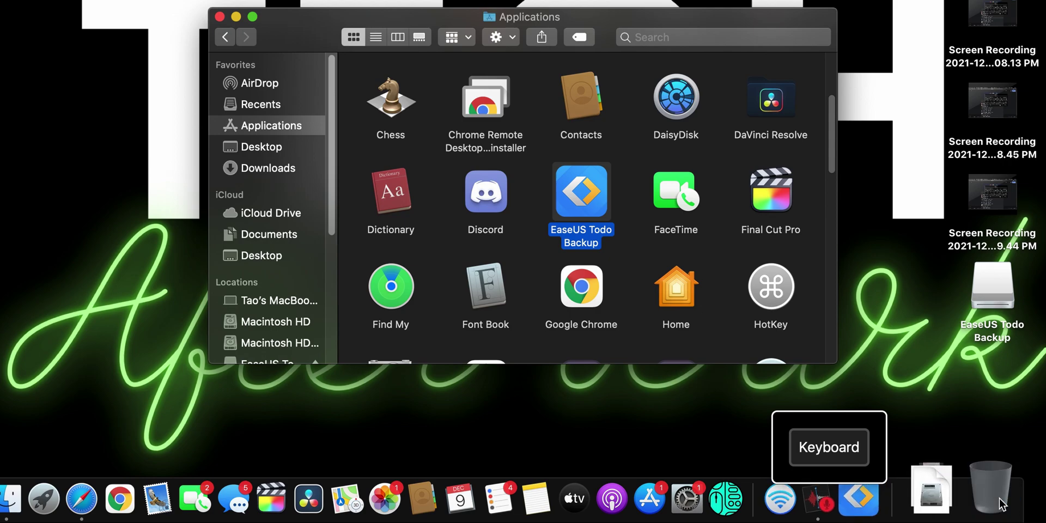
# Step: Empty the Trash, then look through the remaining applications and close the Applications window
pyautogui.rightClick(1002, 493)
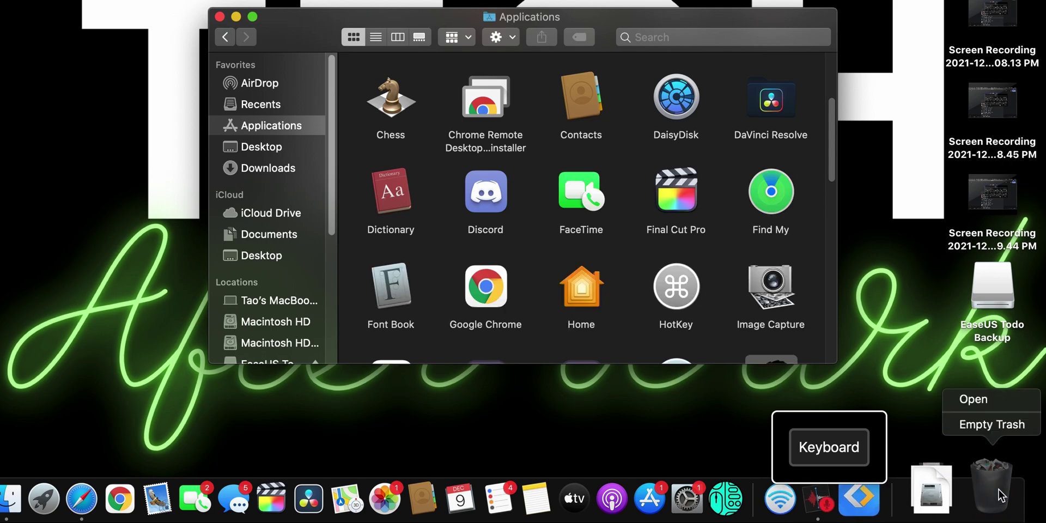
pyautogui.click(994, 430)
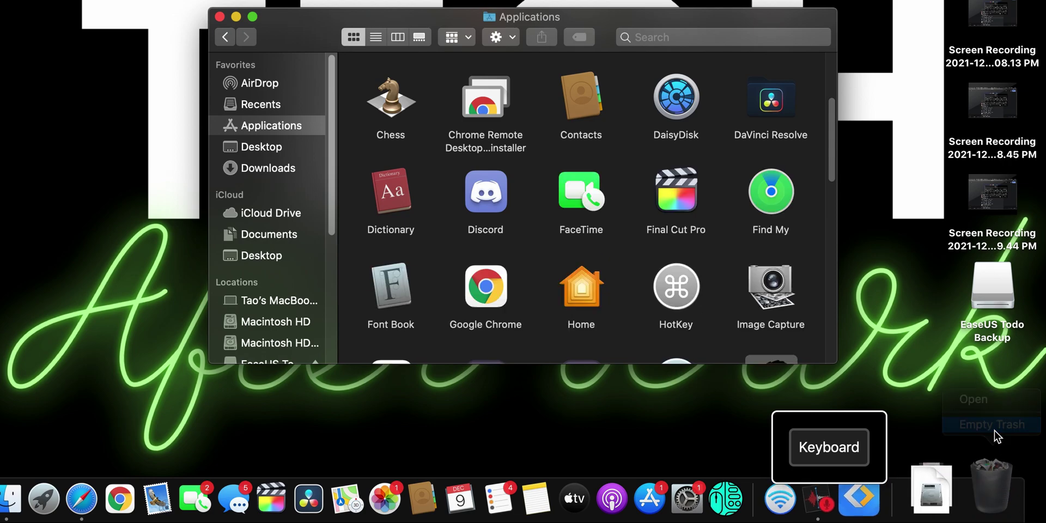
pyautogui.click(653, 123)
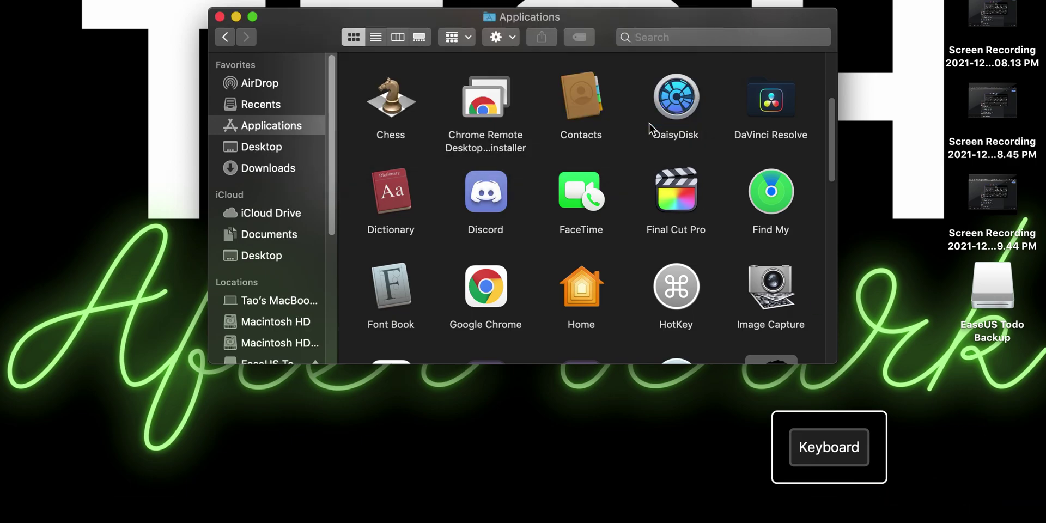
pyautogui.scroll(-3, 620, 153)
pyautogui.scroll(-5, 620, 154)
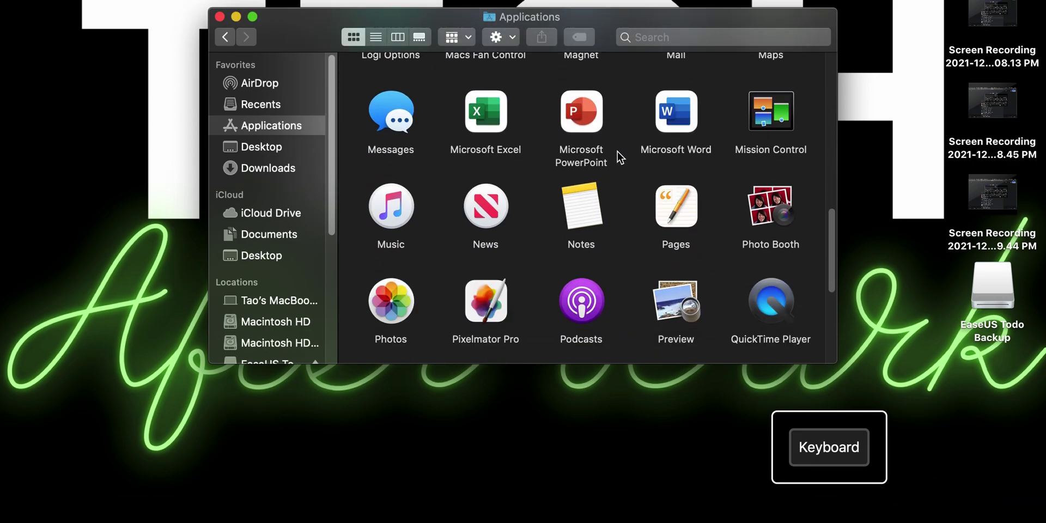
pyautogui.scroll(10, 620, 158)
pyautogui.press('super+w')
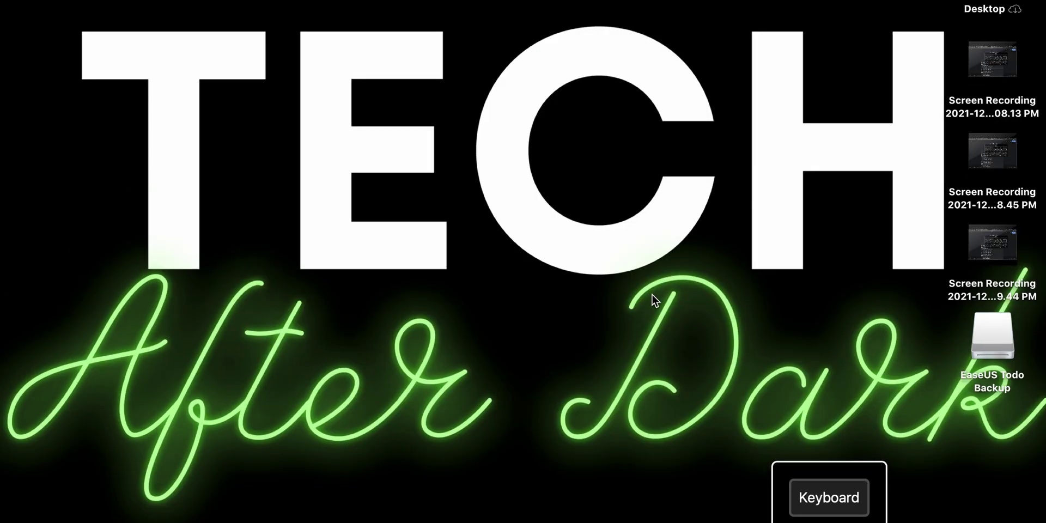